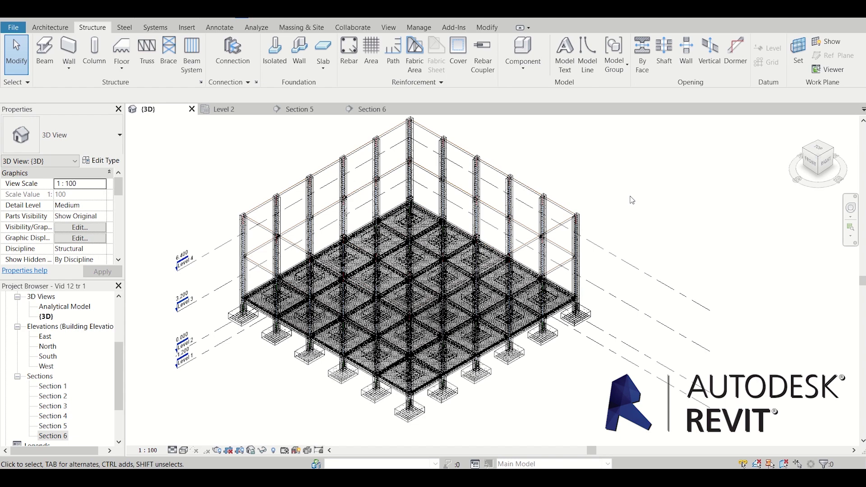
Step: Pan the 3D rebar model slightly to the right to review it
{"action": "middle_click_drag", "start_coordinate": [610, 223], "coordinate": [657, 210]}
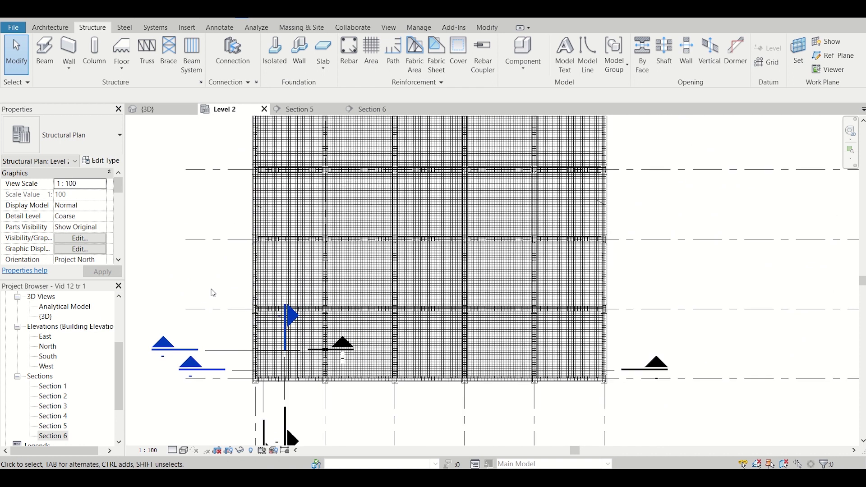
{"action": "scroll", "coordinate": [213, 296], "scroll_direction": "down", "scroll_amount": 1}
Step: Select all 158 instances of the 250 mm x 300 mm concrete beam in the project
{"action": "scroll", "coordinate": [273, 357], "scroll_direction": "up", "scroll_amount": 2}
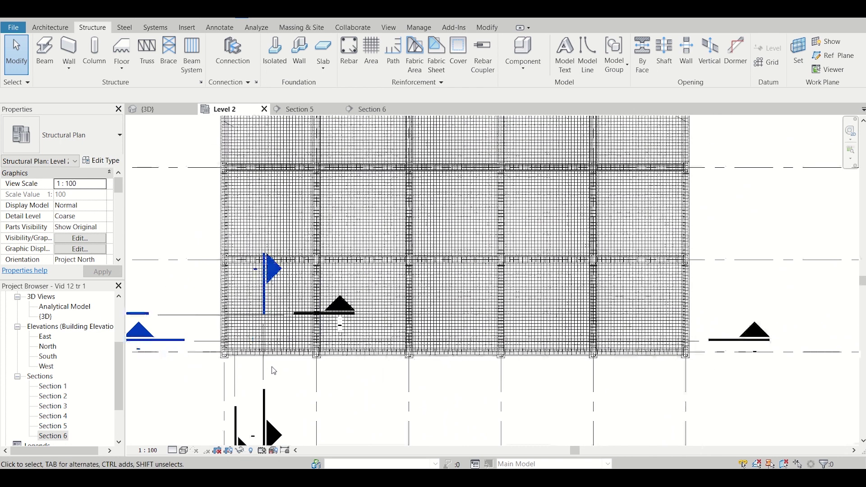
{"action": "scroll", "coordinate": [282, 365], "scroll_direction": "up", "scroll_amount": 2}
{"action": "left_click", "coordinate": [311, 351]}
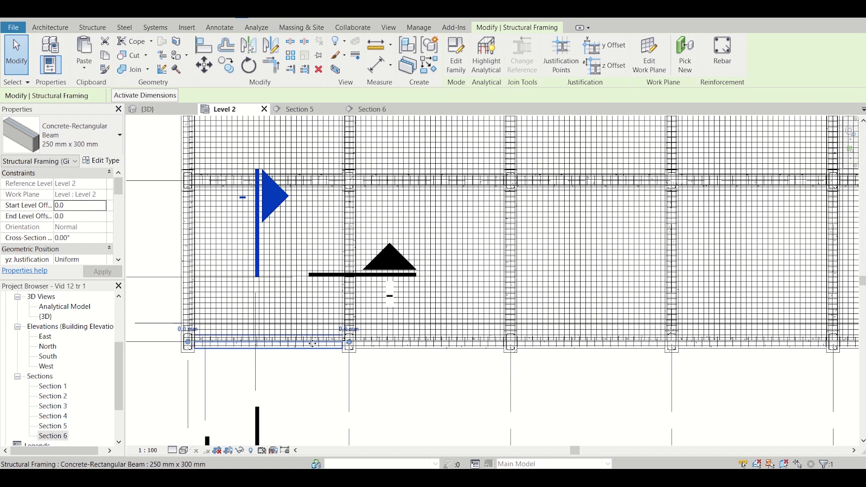
{"action": "right_click", "coordinate": [311, 346]}
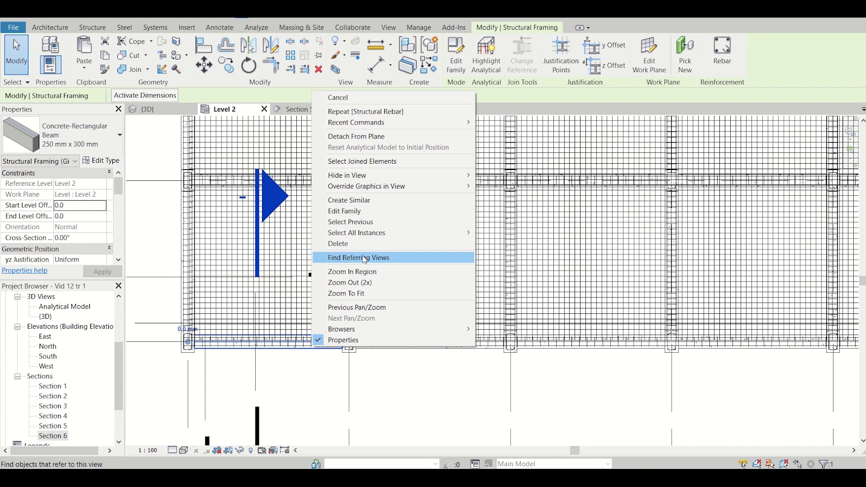
{"action": "mouse_move", "coordinate": [356, 233]}
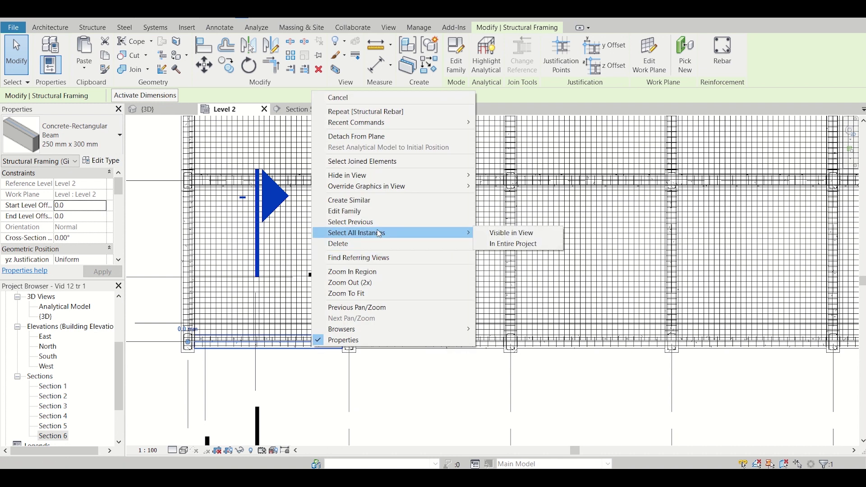
{"action": "left_click", "coordinate": [500, 248]}
{"action": "scroll", "coordinate": [390, 294], "scroll_direction": "down", "scroll_amount": 2}
{"action": "scroll", "coordinate": [402, 306], "scroll_direction": "down", "scroll_amount": 2}
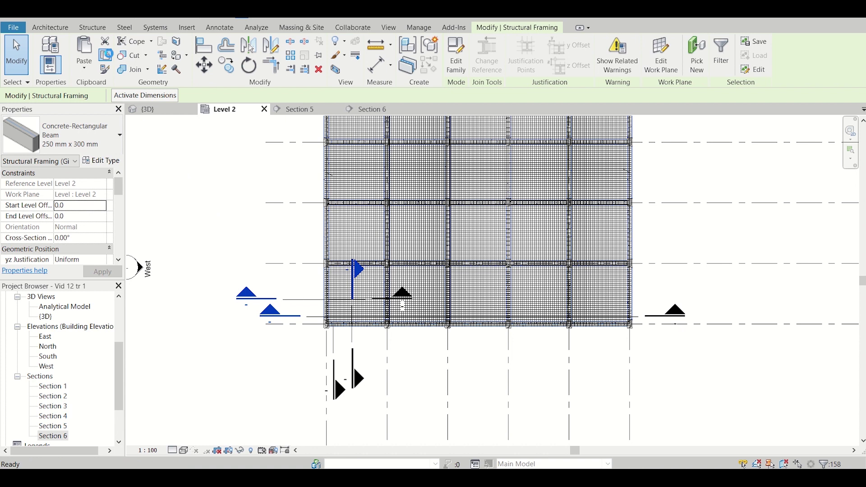
Step: Paste the copied beams aligned to Level 3 and Level 4
{"action": "left_click", "coordinate": [91, 73]}
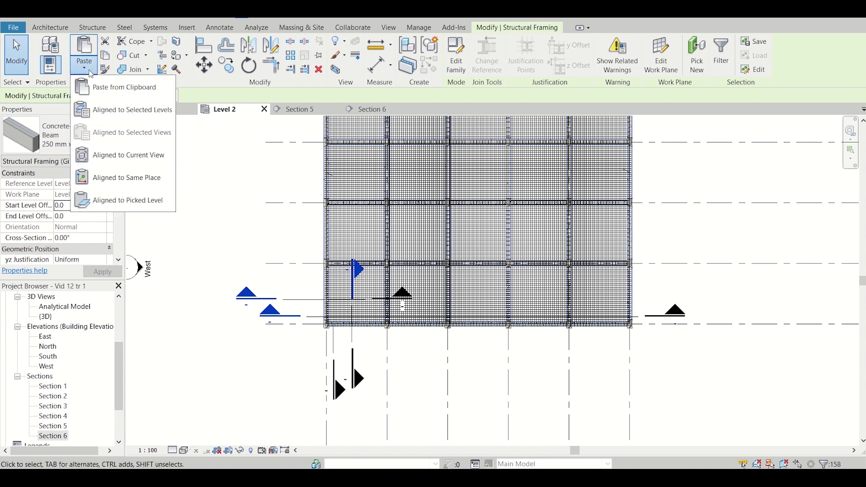
{"action": "left_click", "coordinate": [93, 110]}
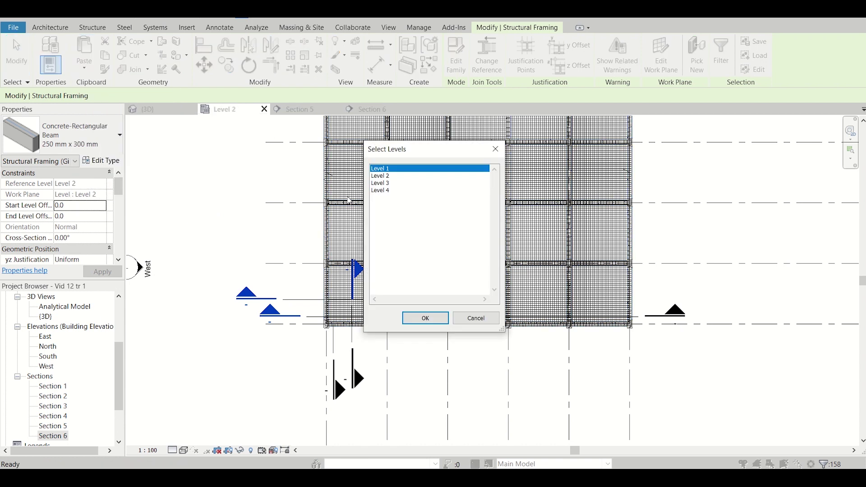
{"action": "left_click", "coordinate": [389, 184]}
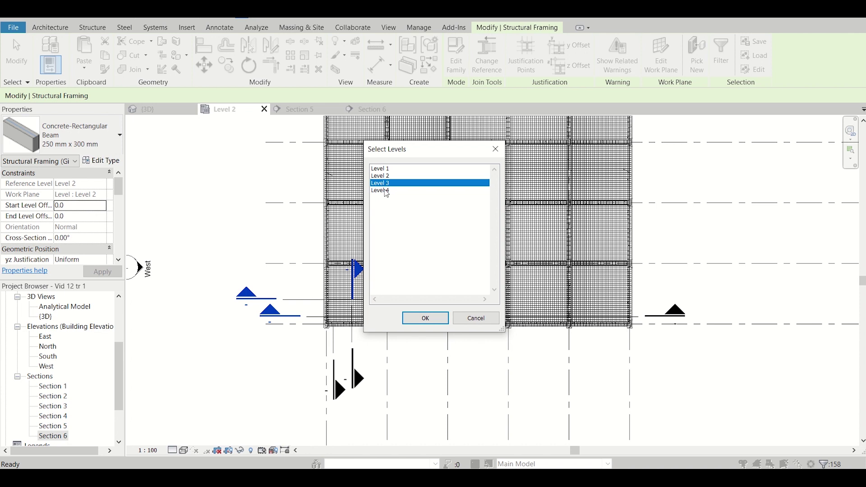
{"action": "left_click", "coordinate": [387, 191], "text": "shift"}
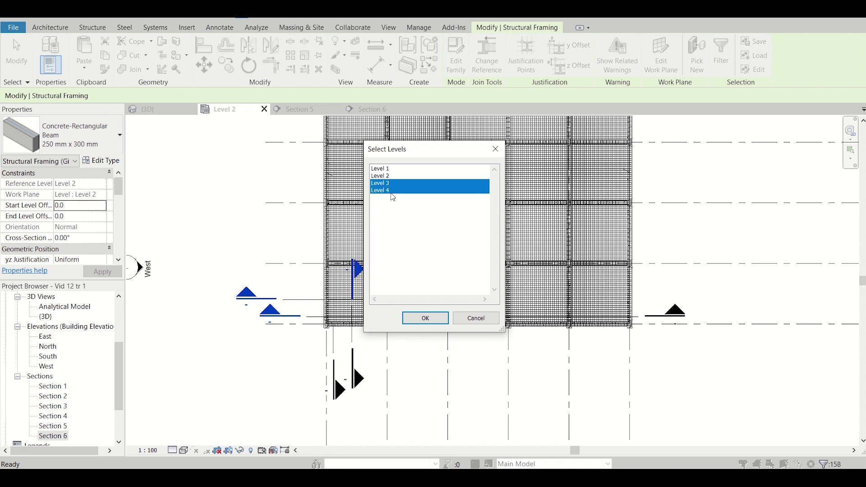
{"action": "left_click", "coordinate": [431, 321]}
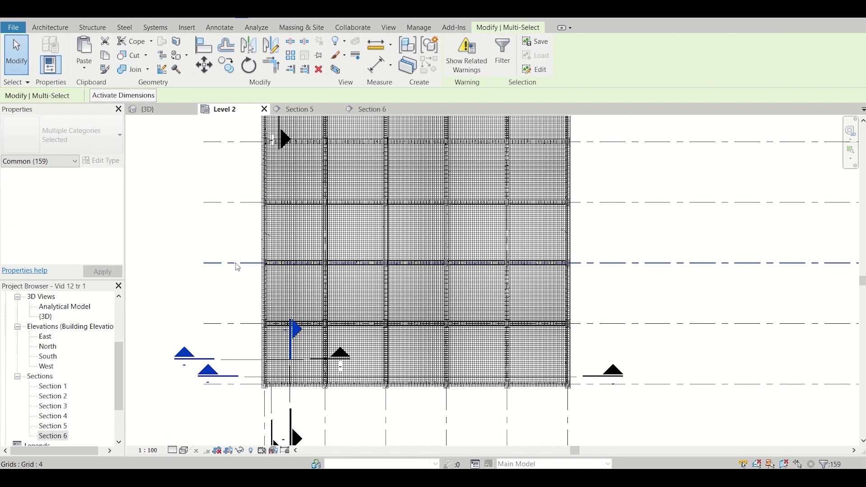
Step: Switch to the 3D view and zoom in to inspect the beams on each floor
{"action": "scroll", "coordinate": [270, 298], "scroll_direction": "up", "scroll_amount": 2}
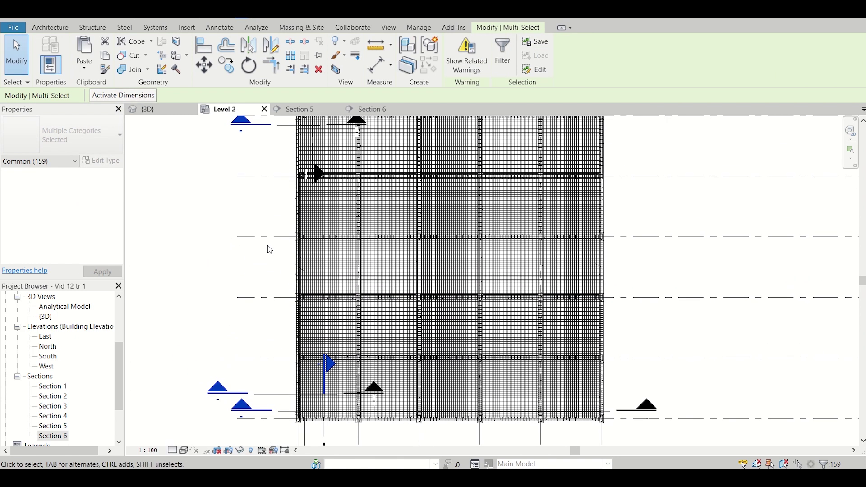
{"action": "left_click", "coordinate": [171, 113]}
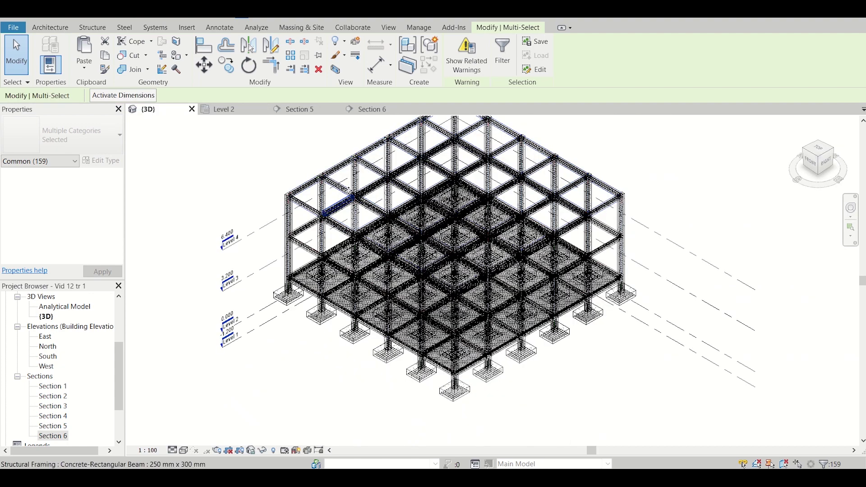
{"action": "scroll", "coordinate": [348, 189], "scroll_direction": "up", "scroll_amount": 2}
{"action": "scroll", "coordinate": [345, 158], "scroll_direction": "up", "scroll_amount": 1}
{"action": "scroll", "coordinate": [352, 163], "scroll_direction": "up", "scroll_amount": 1}
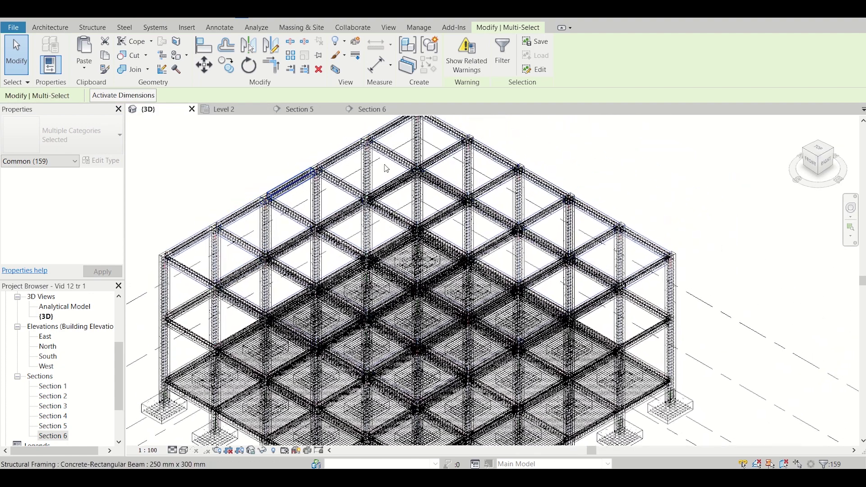
{"action": "scroll", "coordinate": [397, 158], "scroll_direction": "up", "scroll_amount": 1}
{"action": "scroll", "coordinate": [453, 155], "scroll_direction": "up", "scroll_amount": 1}
{"action": "scroll", "coordinate": [453, 154], "scroll_direction": "down", "scroll_amount": 3}
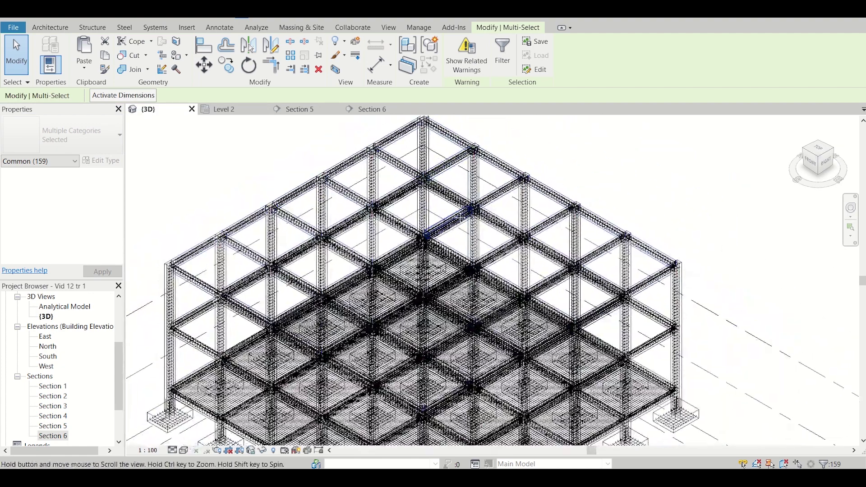
{"action": "scroll", "coordinate": [460, 180], "scroll_direction": "up", "scroll_amount": 1}
{"action": "scroll", "coordinate": [471, 298], "scroll_direction": "up", "scroll_amount": 1}
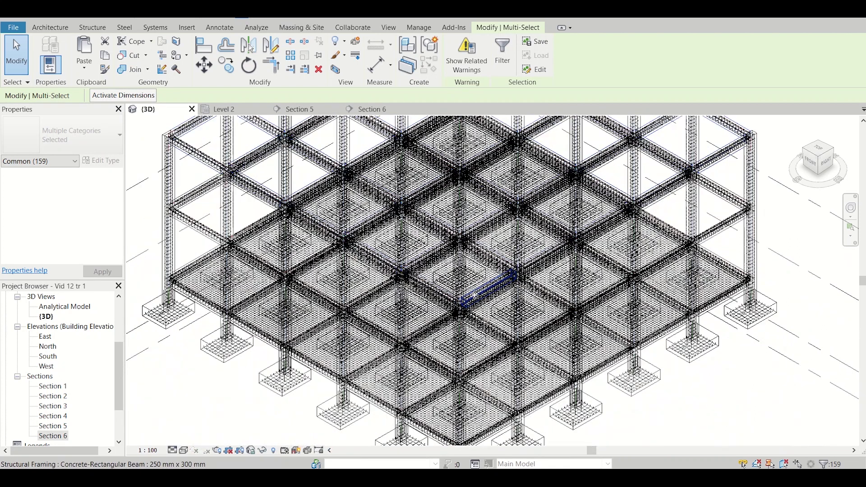
{"action": "scroll", "coordinate": [471, 300], "scroll_direction": "down", "scroll_amount": 2}
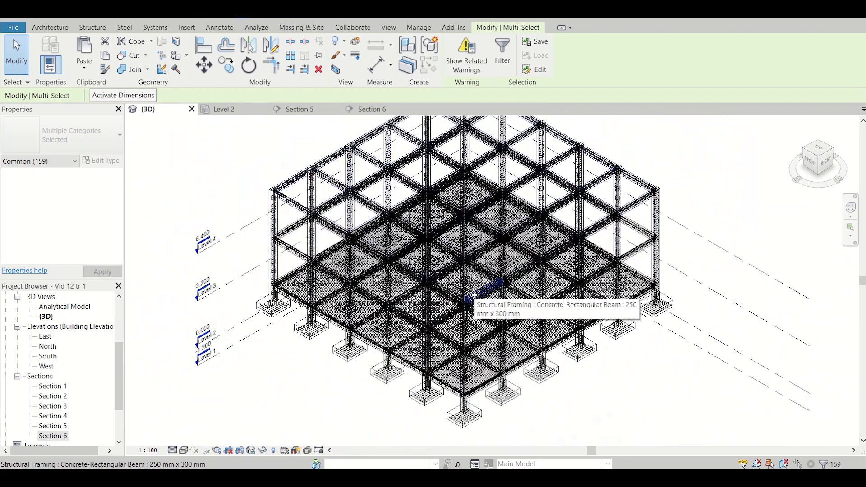
Step: Set the 3D view's visual style to Realistic and zoom around the shaded frame
{"action": "left_click", "coordinate": [185, 450]}
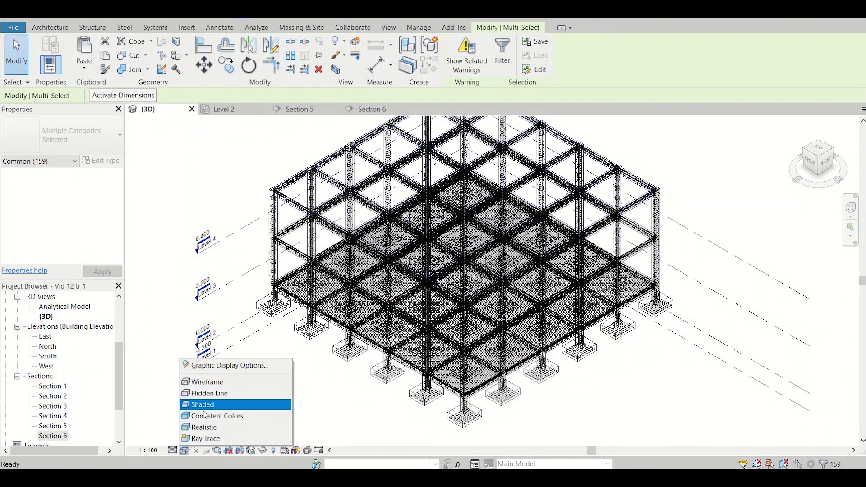
{"action": "left_click", "coordinate": [205, 427]}
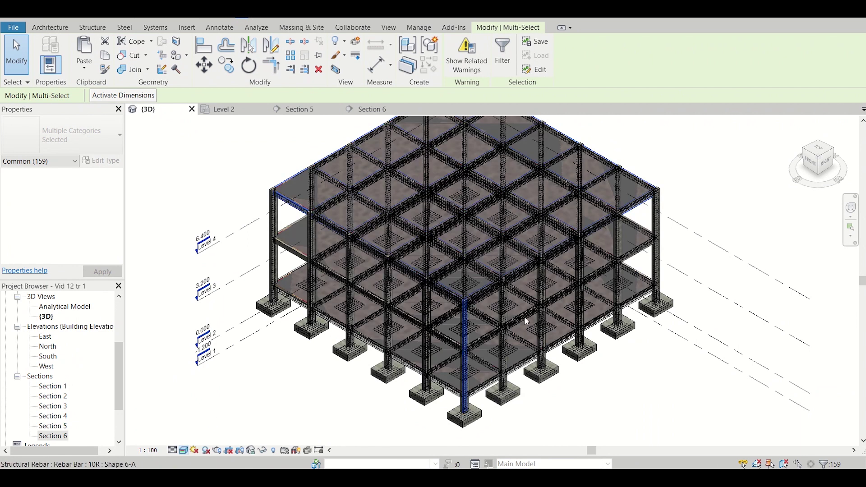
{"action": "scroll", "coordinate": [605, 219], "scroll_direction": "up", "scroll_amount": 2}
{"action": "scroll", "coordinate": [666, 194], "scroll_direction": "up", "scroll_amount": 3}
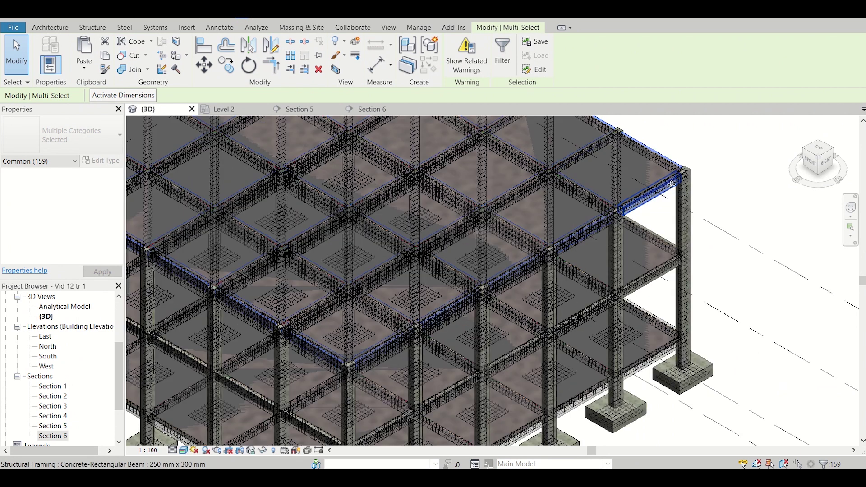
{"action": "scroll", "coordinate": [672, 182], "scroll_direction": "down", "scroll_amount": 2}
{"action": "scroll", "coordinate": [673, 180], "scroll_direction": "down", "scroll_amount": 1}
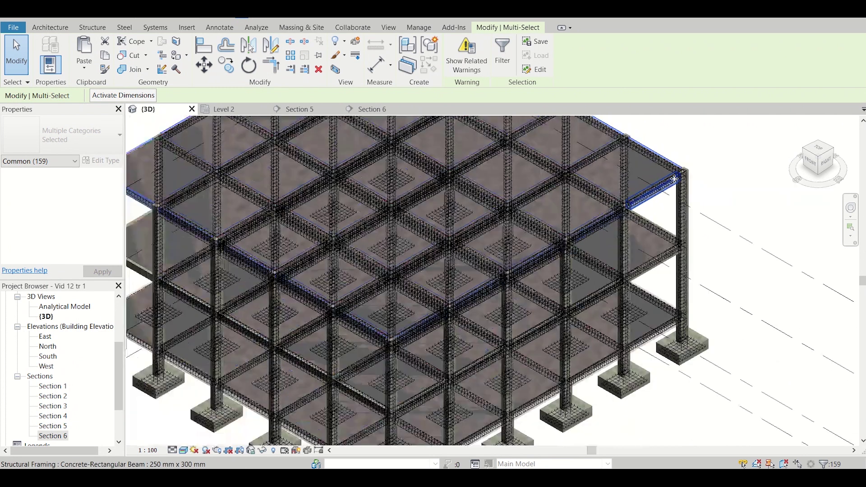
{"action": "scroll", "coordinate": [632, 201], "scroll_direction": "down", "scroll_amount": 2}
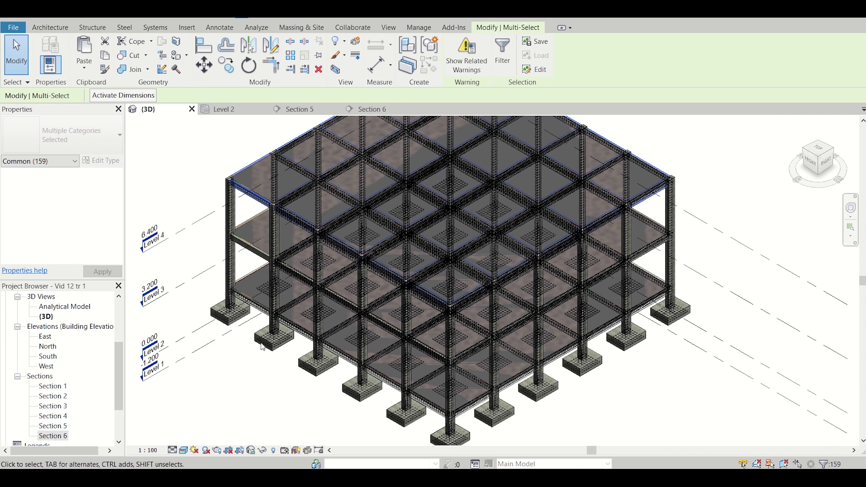
Step: Return the 3D view to Wireframe and copy the ground slab's 12T rebar set
{"action": "left_click", "coordinate": [182, 450]}
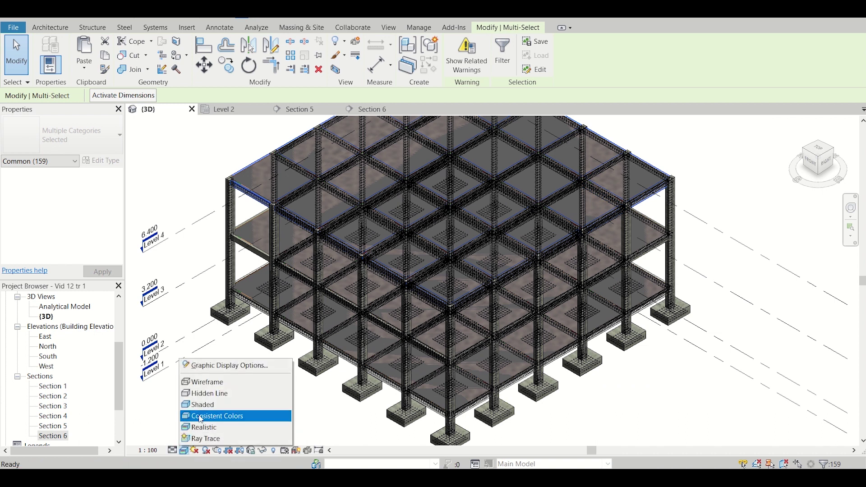
{"action": "left_click", "coordinate": [216, 383]}
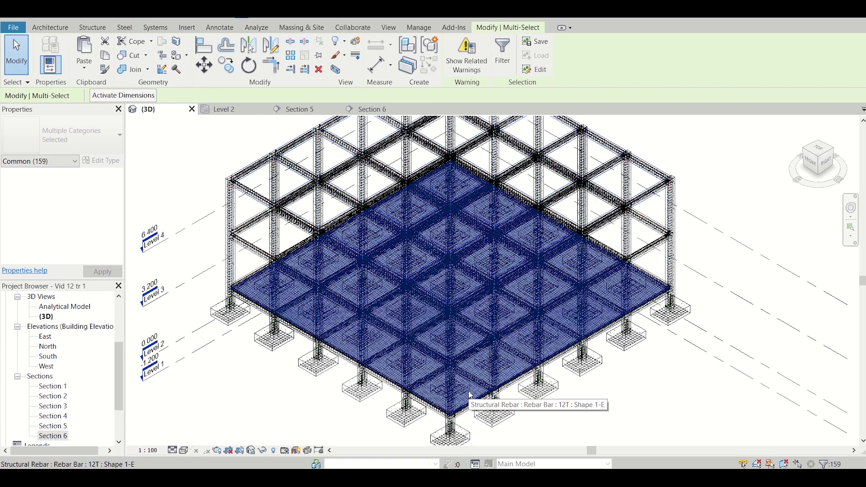
{"action": "left_click", "coordinate": [469, 395]}
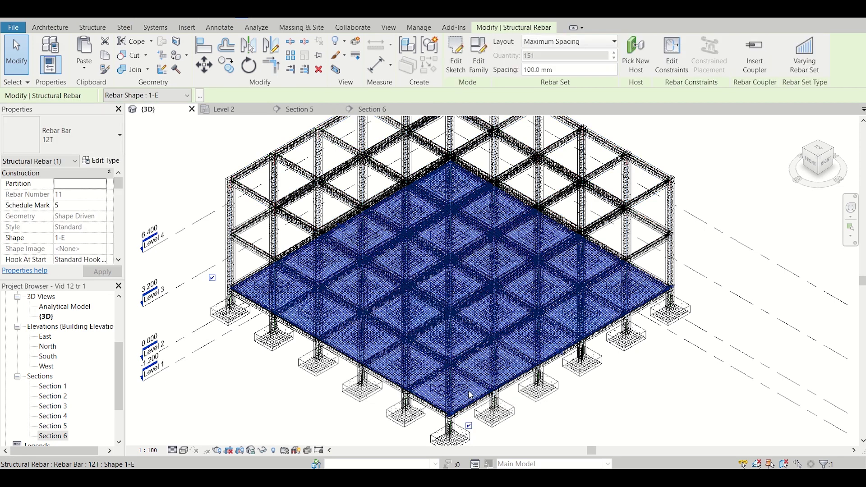
{"action": "left_click", "coordinate": [106, 59]}
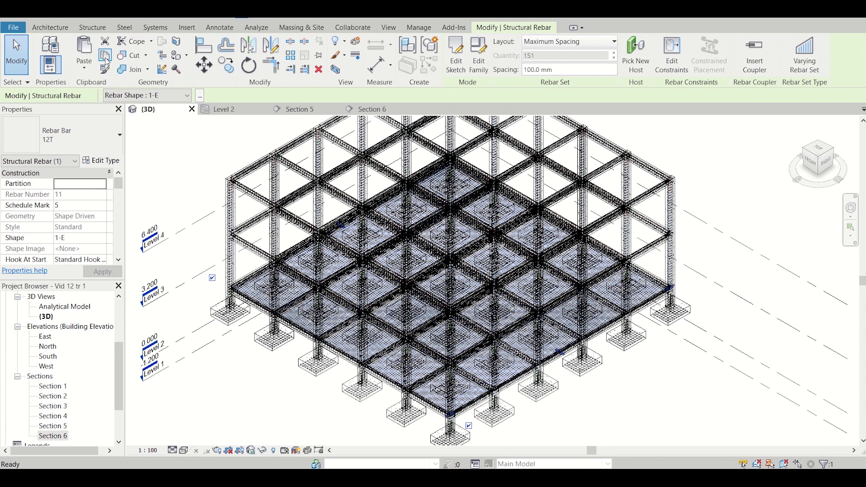
Step: Paste the 12T slab rebar set aligned to Level 3 and Level 4
{"action": "left_click", "coordinate": [94, 72]}
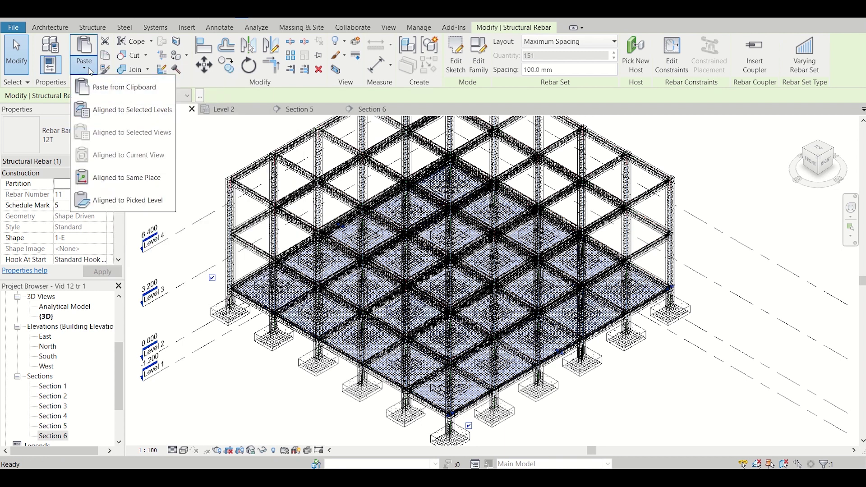
{"action": "left_click", "coordinate": [114, 111]}
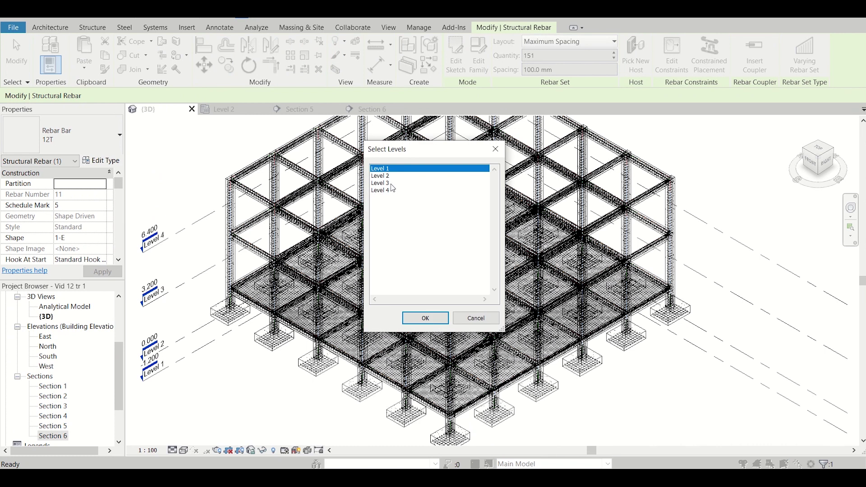
{"action": "left_click", "coordinate": [393, 184]}
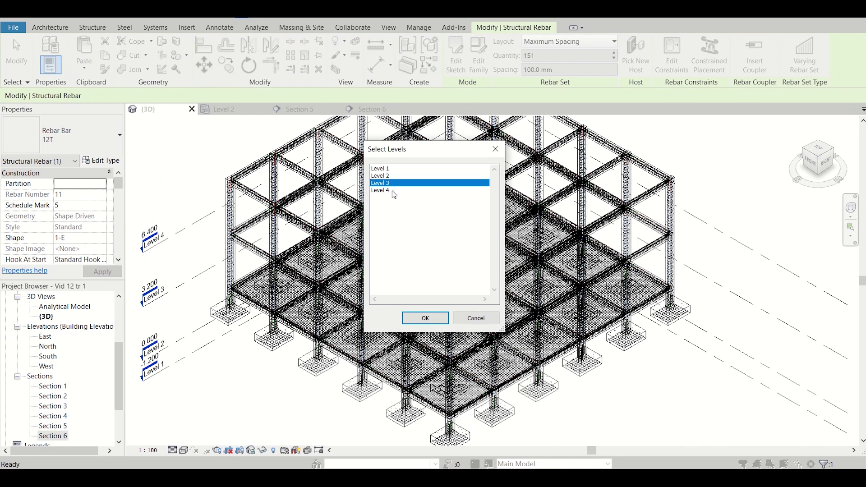
{"action": "left_click", "coordinate": [393, 190], "text": "ctrl"}
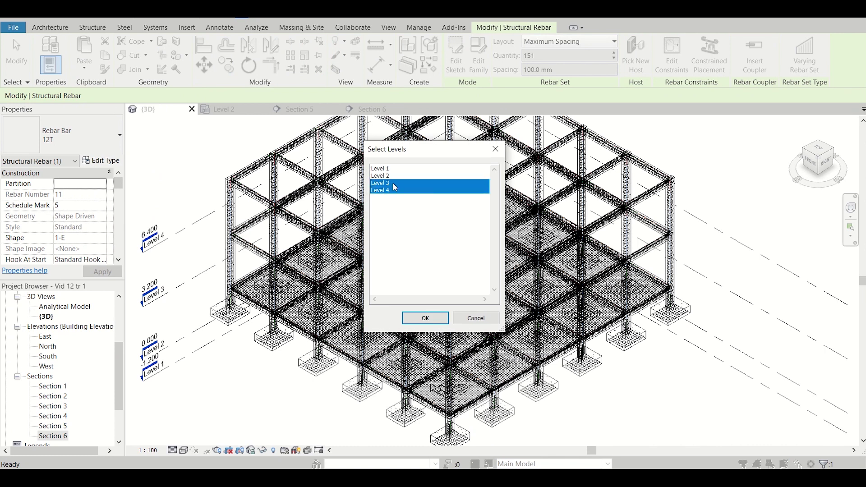
{"action": "left_click", "coordinate": [426, 319]}
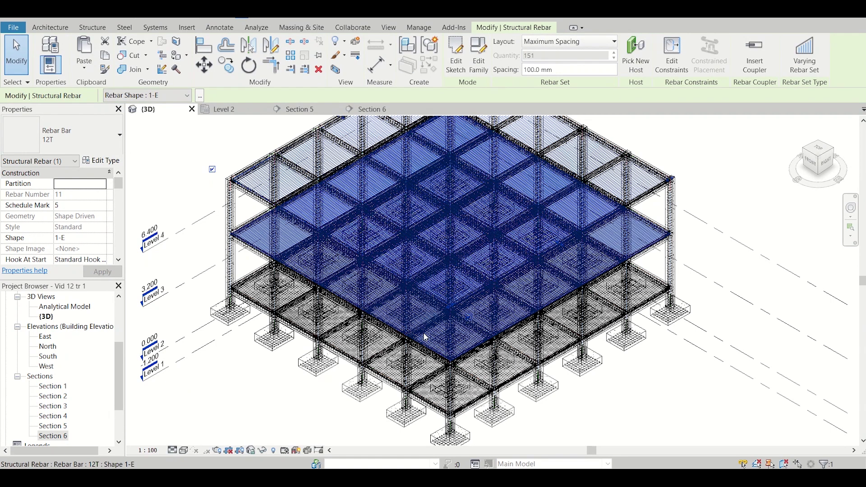
{"action": "scroll", "coordinate": [636, 189], "scroll_direction": "up", "scroll_amount": 3}
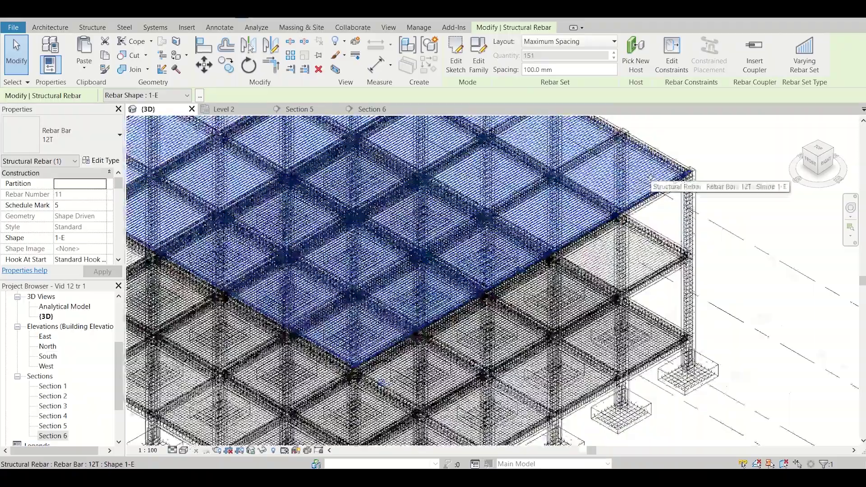
{"action": "scroll", "coordinate": [650, 178], "scroll_direction": "up", "scroll_amount": 2}
{"action": "scroll", "coordinate": [640, 182], "scroll_direction": "up", "scroll_amount": 2}
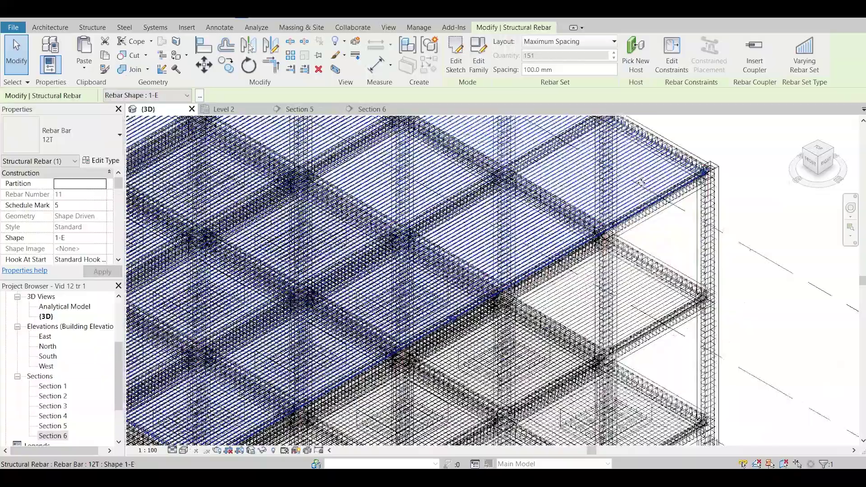
{"action": "scroll", "coordinate": [641, 182], "scroll_direction": "down", "scroll_amount": 3}
{"action": "scroll", "coordinate": [640, 181], "scroll_direction": "down", "scroll_amount": 3}
{"action": "middle_click_drag", "start_coordinate": [602, 299], "coordinate": [597, 282]}
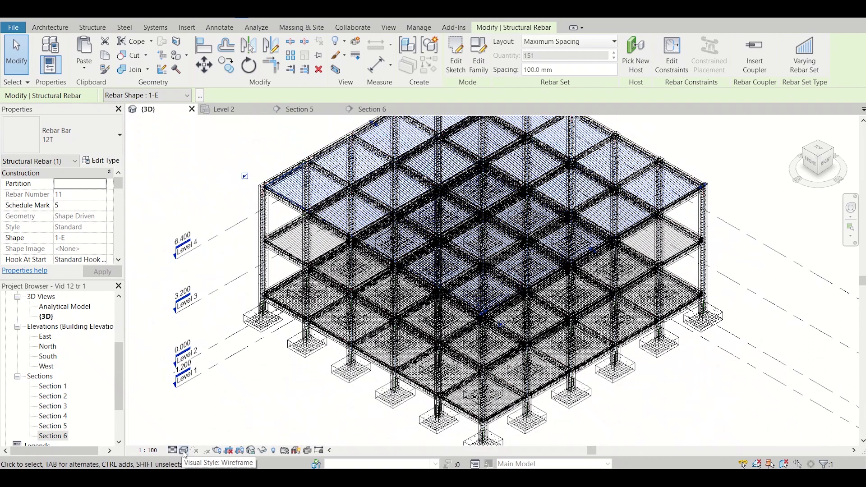
Step: Switch the 3D view to Realistic shading and zoom in on the frame
{"action": "left_click", "coordinate": [185, 451]}
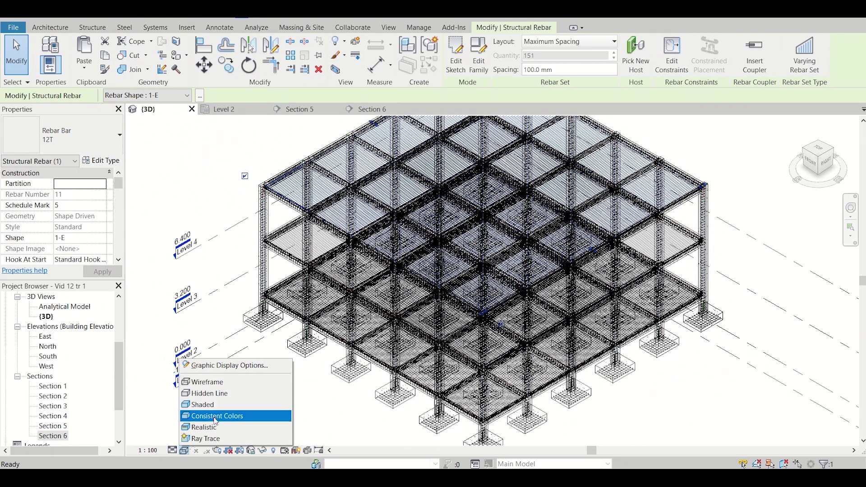
{"action": "left_click", "coordinate": [214, 428]}
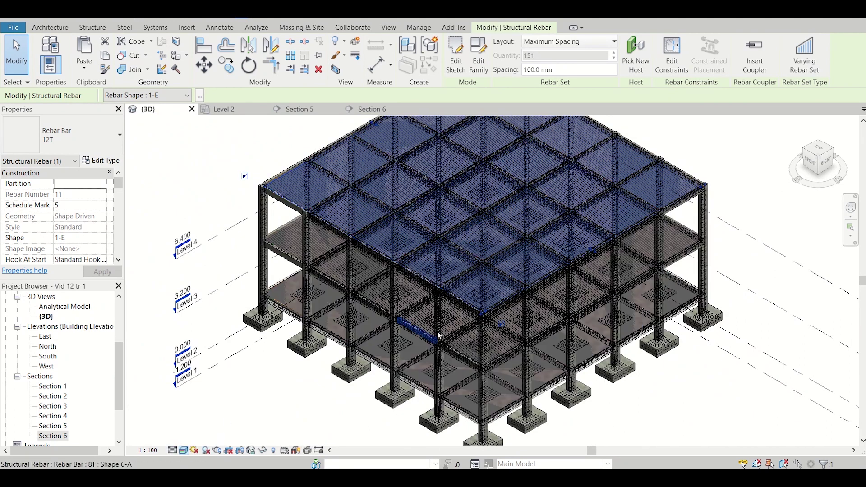
{"action": "scroll", "coordinate": [663, 234], "scroll_direction": "up", "scroll_amount": 2}
{"action": "scroll", "coordinate": [663, 234], "scroll_direction": "up", "scroll_amount": 2}
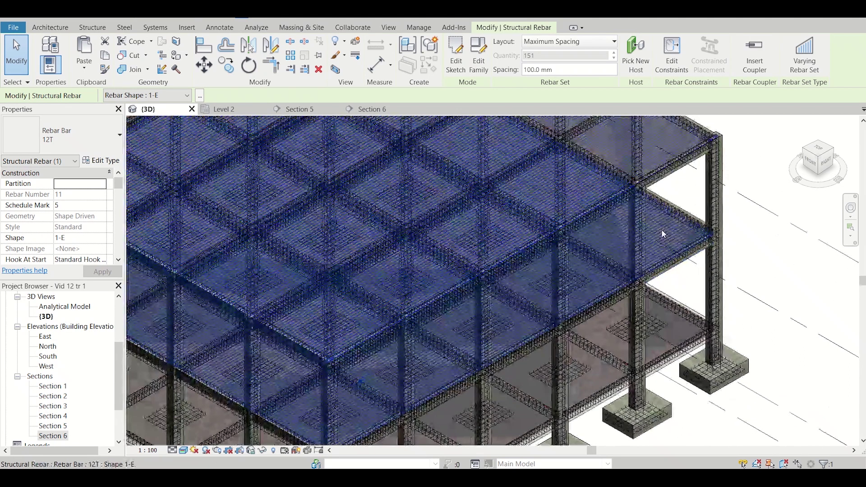
{"action": "scroll", "coordinate": [663, 234], "scroll_direction": "up", "scroll_amount": 2}
{"action": "scroll", "coordinate": [660, 239], "scroll_direction": "up", "scroll_amount": 2}
{"action": "scroll", "coordinate": [661, 256], "scroll_direction": "up", "scroll_amount": 2}
{"action": "scroll", "coordinate": [662, 255], "scroll_direction": "up", "scroll_amount": 1}
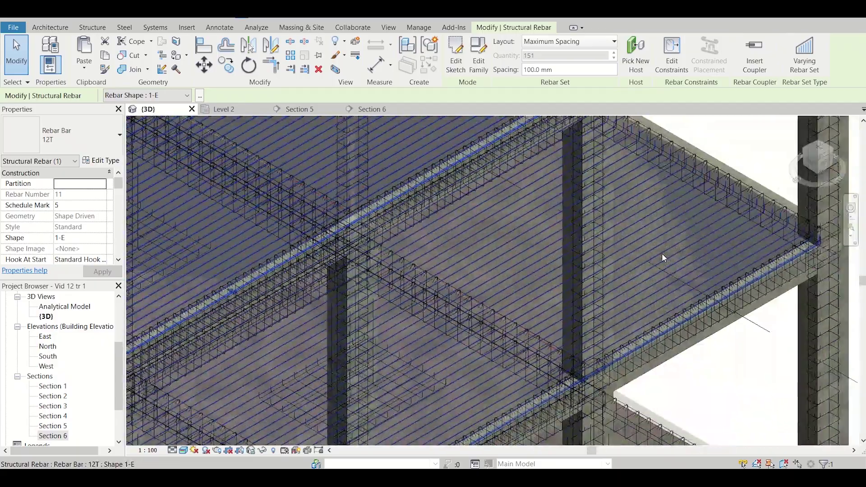
{"action": "scroll", "coordinate": [659, 250], "scroll_direction": "down", "scroll_amount": 3}
{"action": "scroll", "coordinate": [641, 373], "scroll_direction": "up", "scroll_amount": 1}
{"action": "scroll", "coordinate": [632, 242], "scroll_direction": "up", "scroll_amount": 2}
{"action": "scroll", "coordinate": [635, 241], "scroll_direction": "up", "scroll_amount": 2}
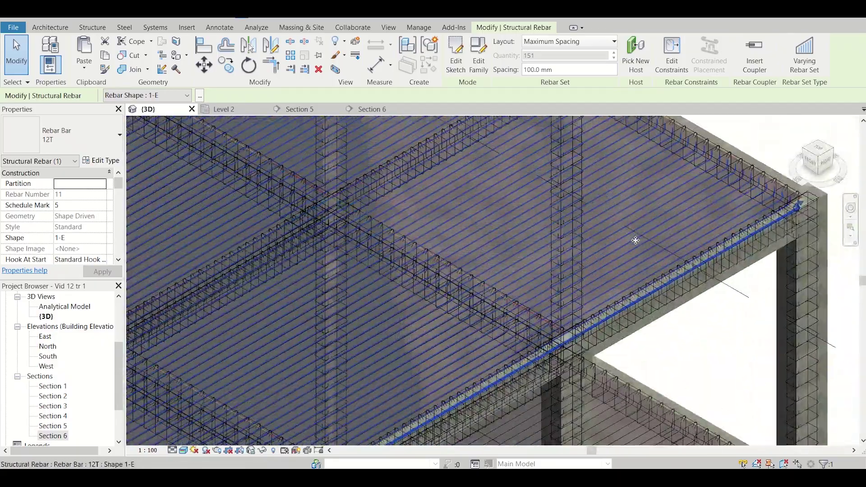
{"action": "scroll", "coordinate": [635, 240], "scroll_direction": "down", "scroll_amount": 3}
Step: Pan and zoom to centre the building and inspect the slabs, including the top-floor 12T mesh
{"action": "middle_click_drag", "start_coordinate": [625, 358], "coordinate": [609, 225]}
{"action": "scroll", "coordinate": [609, 165], "scroll_direction": "up", "scroll_amount": 3}
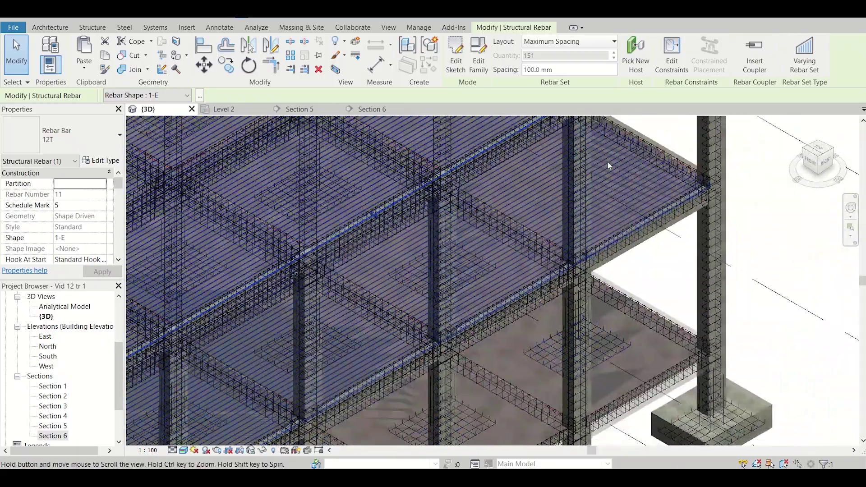
{"action": "scroll", "coordinate": [632, 354], "scroll_direction": "up", "scroll_amount": 1}
{"action": "scroll", "coordinate": [632, 354], "scroll_direction": "down", "scroll_amount": 2}
{"action": "scroll", "coordinate": [617, 375], "scroll_direction": "down", "scroll_amount": 2}
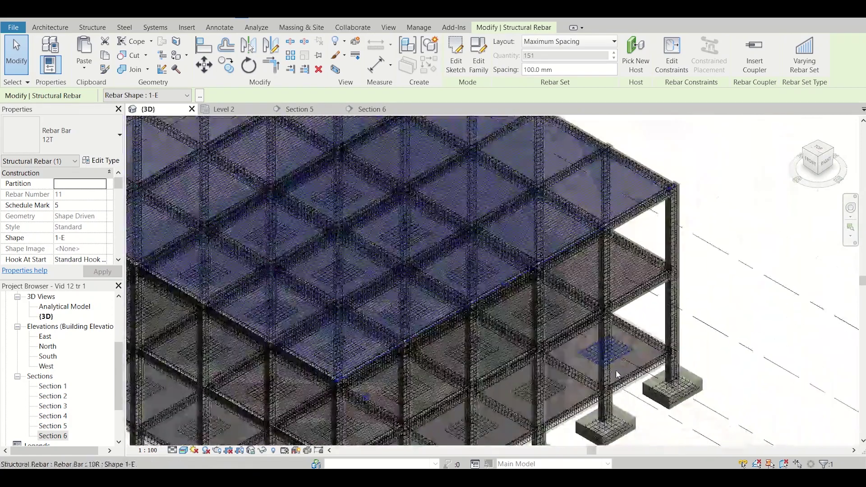
{"action": "scroll", "coordinate": [617, 375], "scroll_direction": "down", "scroll_amount": 2}
{"action": "scroll", "coordinate": [640, 361], "scroll_direction": "down", "scroll_amount": 2}
{"action": "scroll", "coordinate": [663, 347], "scroll_direction": "down", "scroll_amount": 2}
{"action": "scroll", "coordinate": [687, 333], "scroll_direction": "down", "scroll_amount": 1}
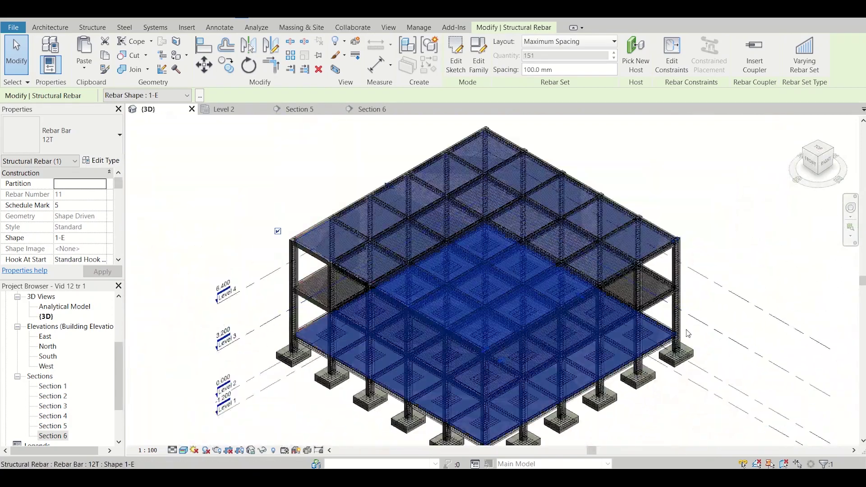
{"action": "scroll", "coordinate": [688, 334], "scroll_direction": "up", "scroll_amount": 1}
{"action": "scroll", "coordinate": [695, 330], "scroll_direction": "up", "scroll_amount": 2}
{"action": "scroll", "coordinate": [698, 331], "scroll_direction": "down", "scroll_amount": 1}
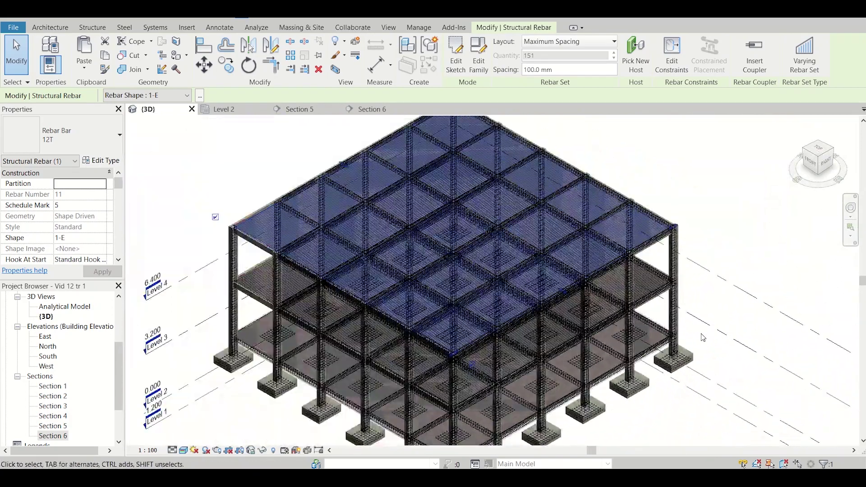
{"action": "middle_click_drag", "start_coordinate": [702, 337], "coordinate": [711, 287]}
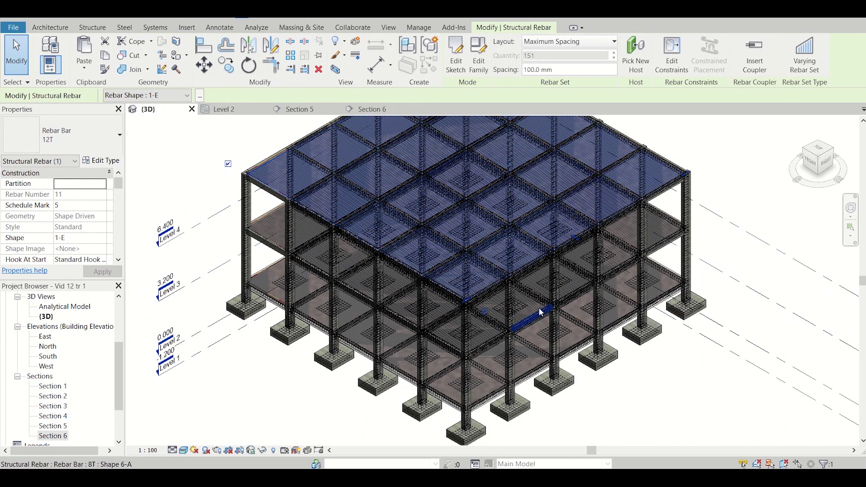
Step: Open the Draft rendering settings and keep the Exterior: Sun only lighting scheme
{"action": "left_click", "coordinate": [214, 450]}
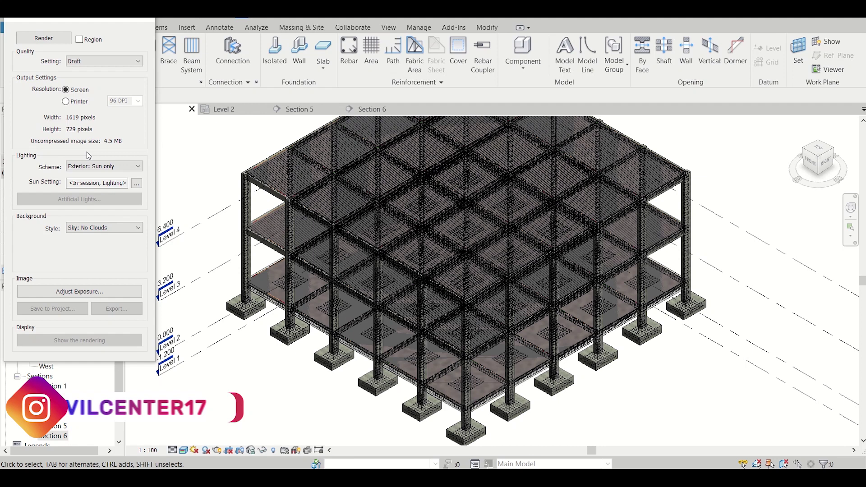
{"action": "left_click", "coordinate": [109, 169]}
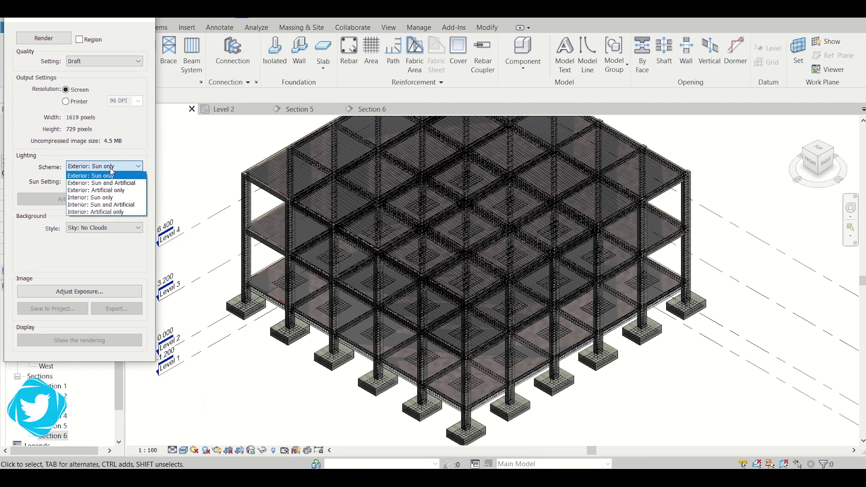
{"action": "left_click", "coordinate": [110, 174]}
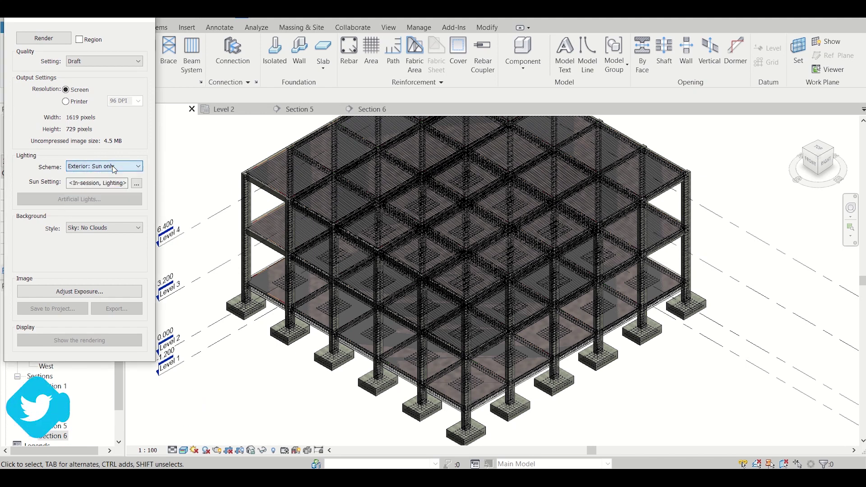
Step: Render the 3D frame at Draft quality and zoom in on the finished image
{"action": "left_click", "coordinate": [54, 38]}
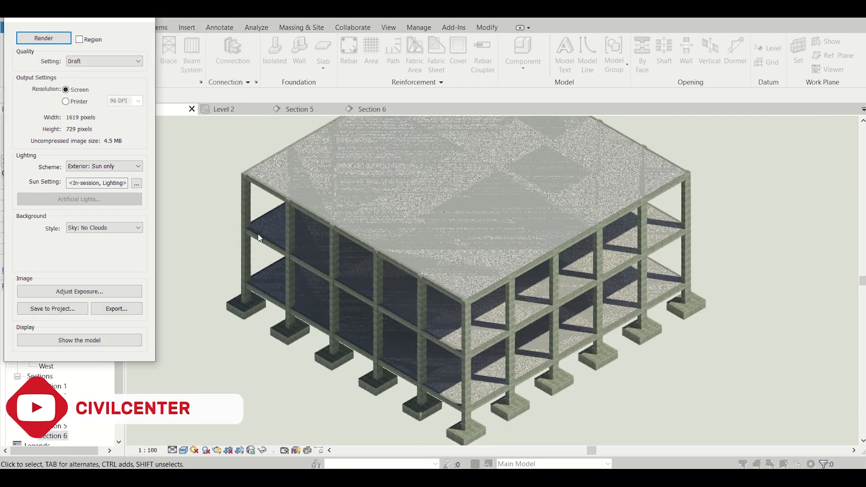
{"action": "scroll", "coordinate": [421, 309], "scroll_direction": "up", "scroll_amount": 2}
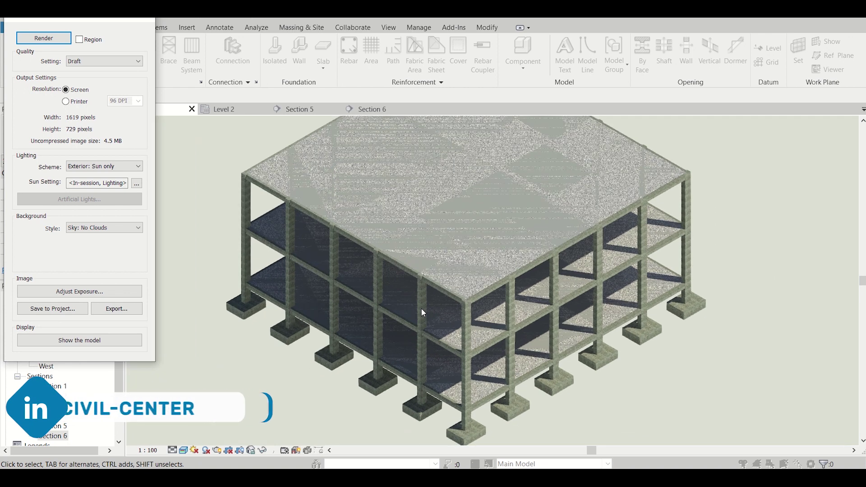
{"action": "scroll", "coordinate": [422, 309], "scroll_direction": "up", "scroll_amount": 1}
{"action": "scroll", "coordinate": [483, 330], "scroll_direction": "up", "scroll_amount": 1}
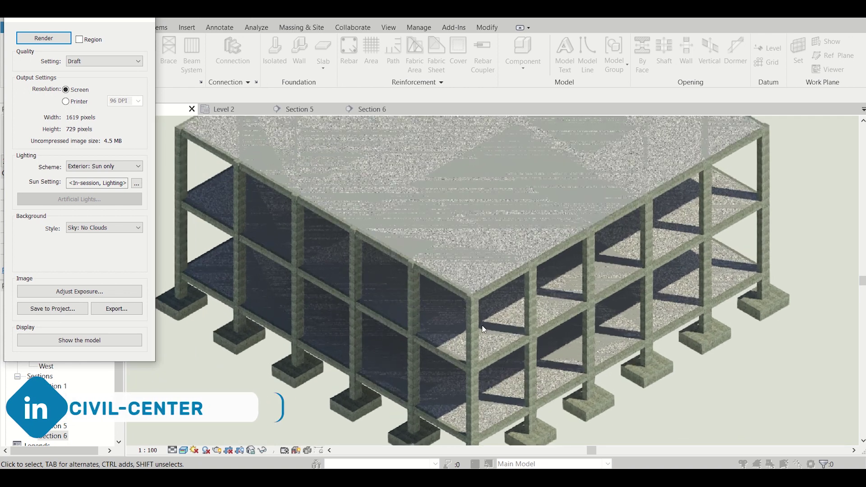
{"action": "scroll", "coordinate": [483, 329], "scroll_direction": "down", "scroll_amount": 1}
{"action": "scroll", "coordinate": [483, 329], "scroll_direction": "up", "scroll_amount": 1}
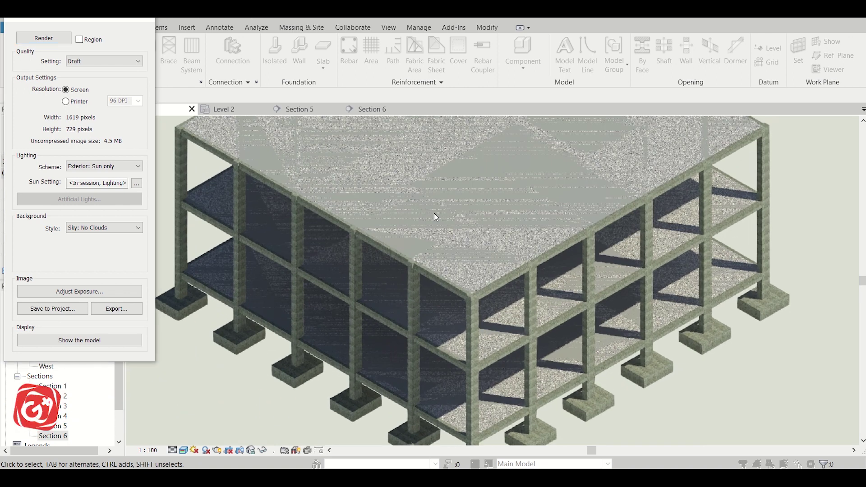